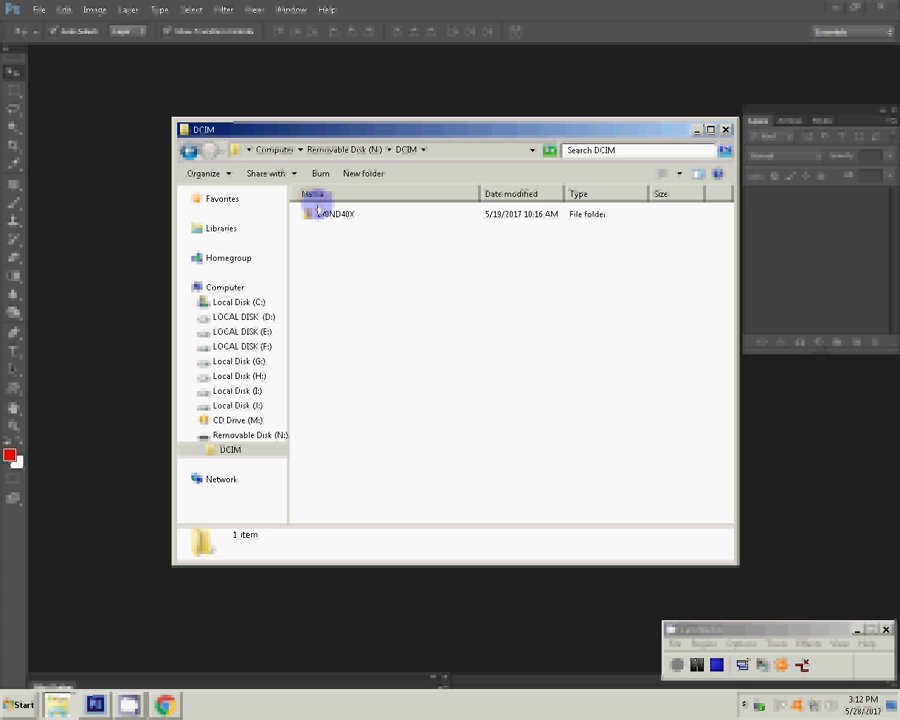
- Drag the first portrait from the camera card's 100ND40X folder into Photoshop
double_click(318, 212)
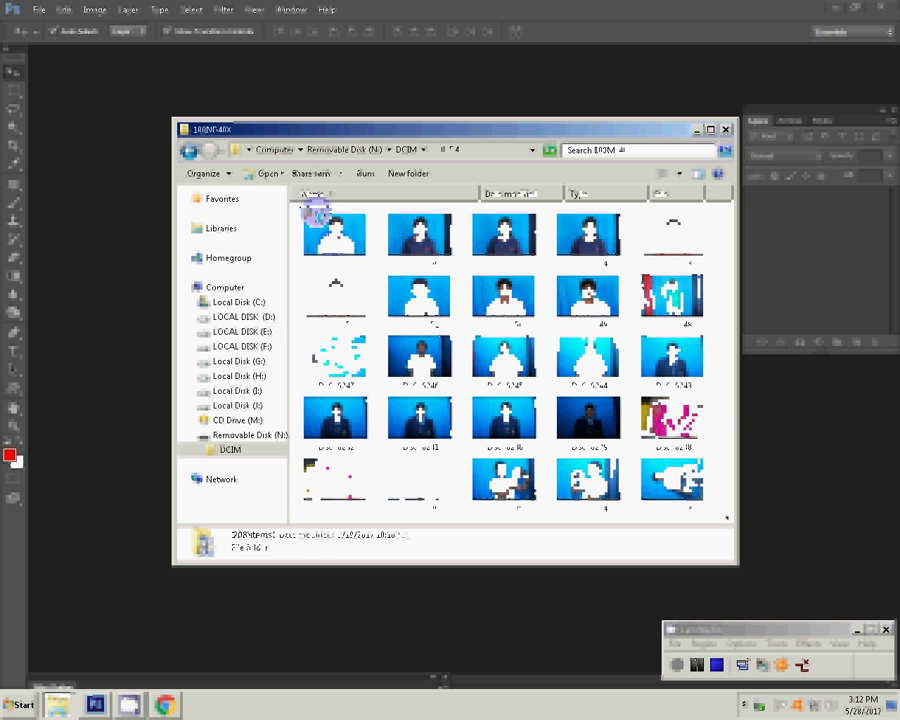
click(315, 212)
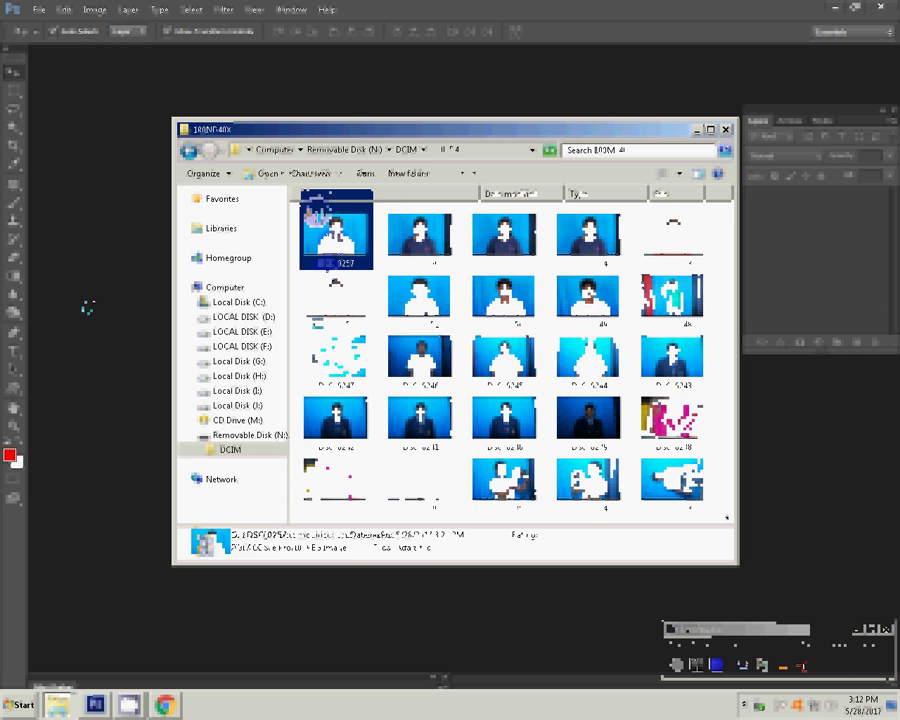
drag(318, 212, 317, 325)
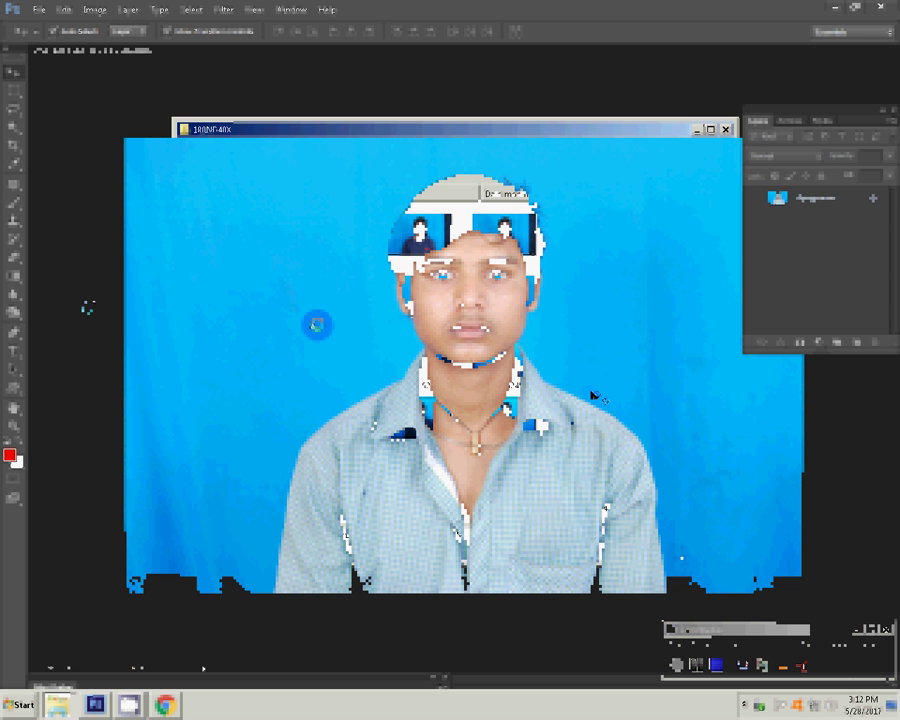
- Apply Levels with the midtone gamma set to 0.55, then switch editing tools
key(ctrl+l)
drag(682, 426, 716, 431)
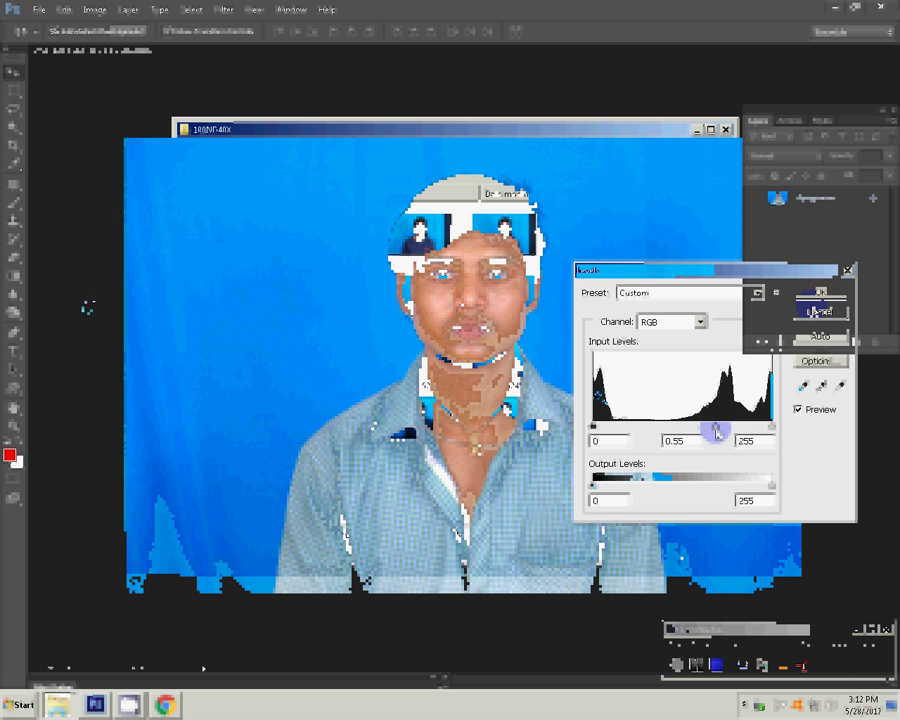
click(819, 292)
key(w)
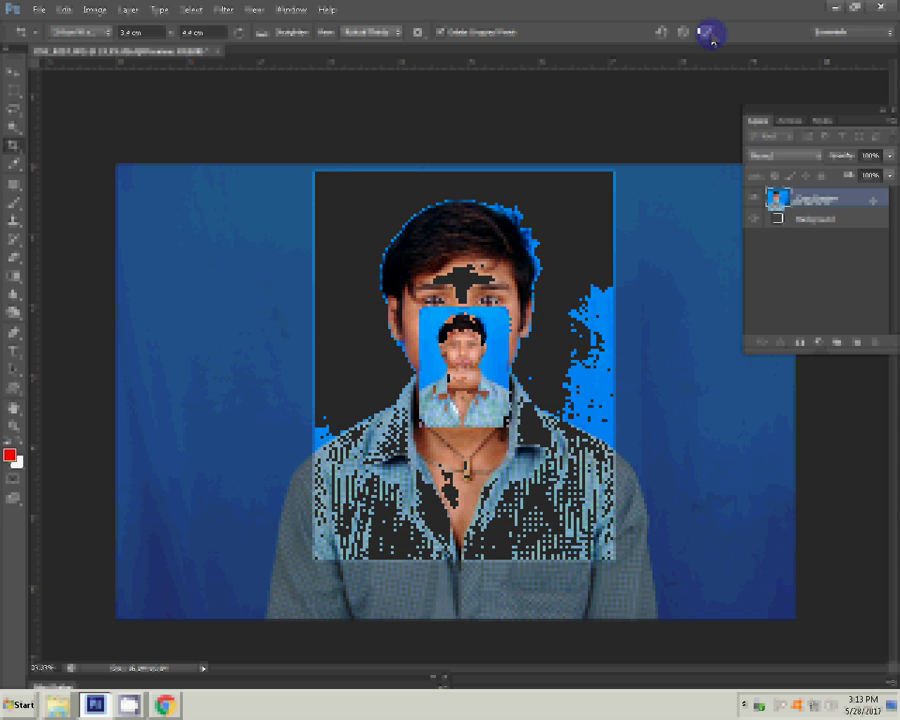
- Launch Filter > Imagenomic > Portraiture on the portrait and pick the Zoom tool
click(223, 9)
mouse_move(247, 291)
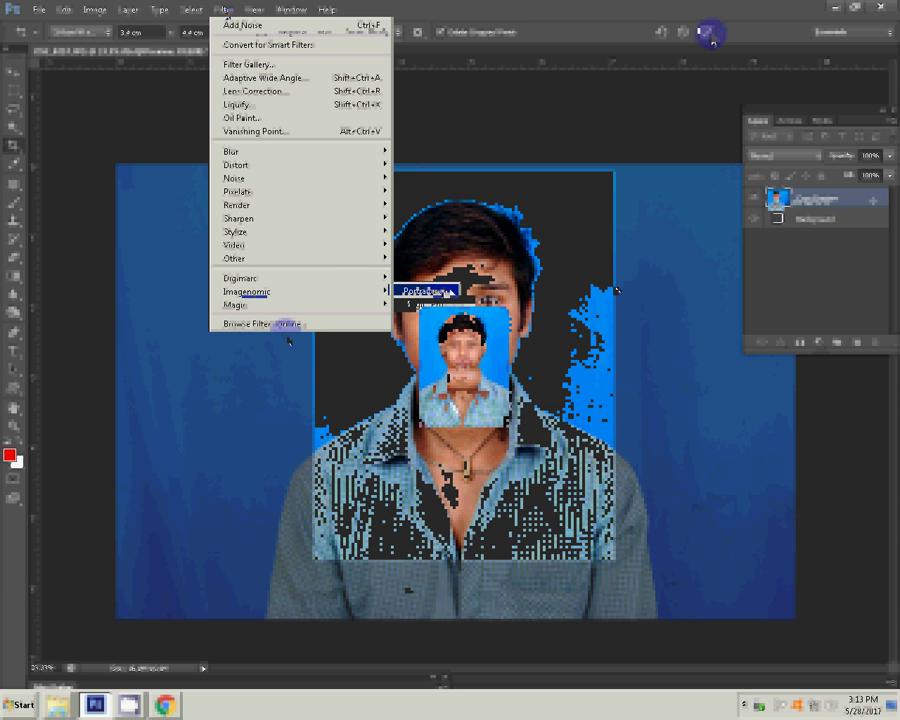
click(452, 291)
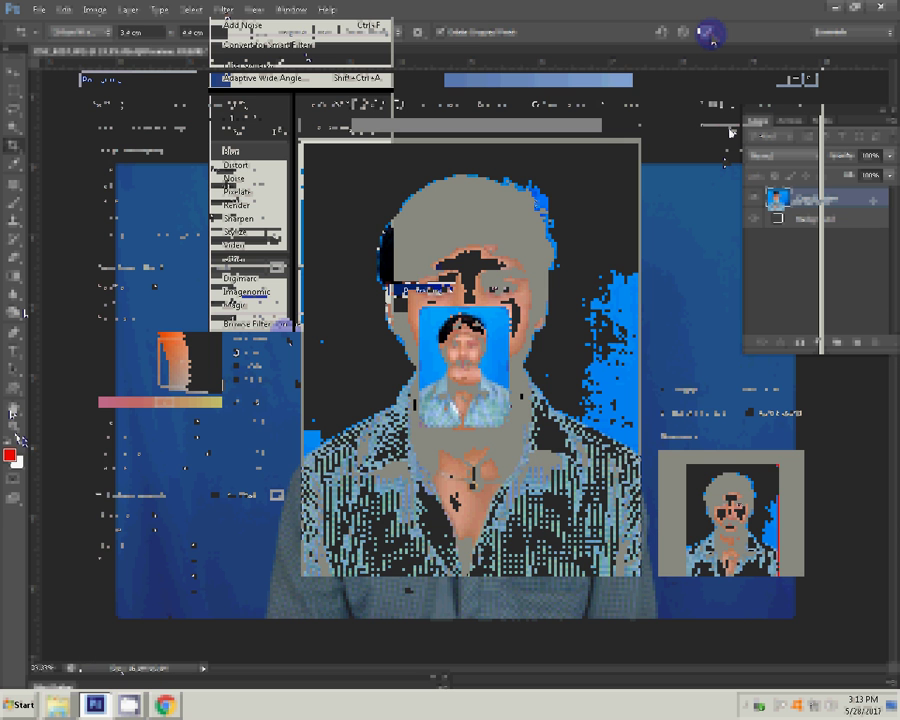
click(14, 425)
- Fit the photo in the Portraiture preview and apply the skin smoothing
click(422, 32)
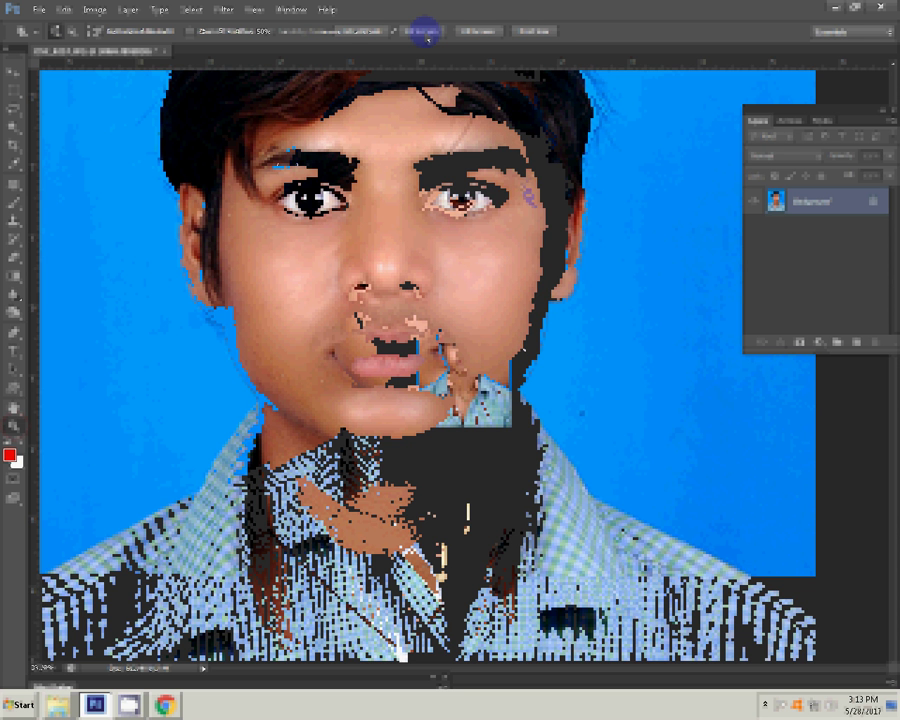
click(426, 32)
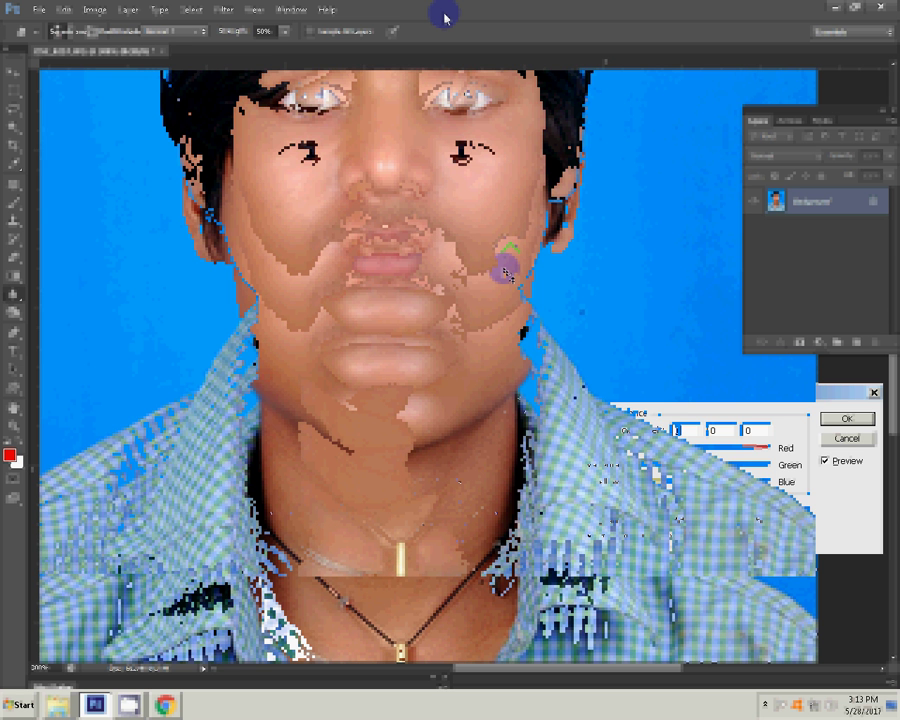
- Shift Color Balance midtones toward blue (-15) and fit the photo on screen
drag(689, 490, 689, 468)
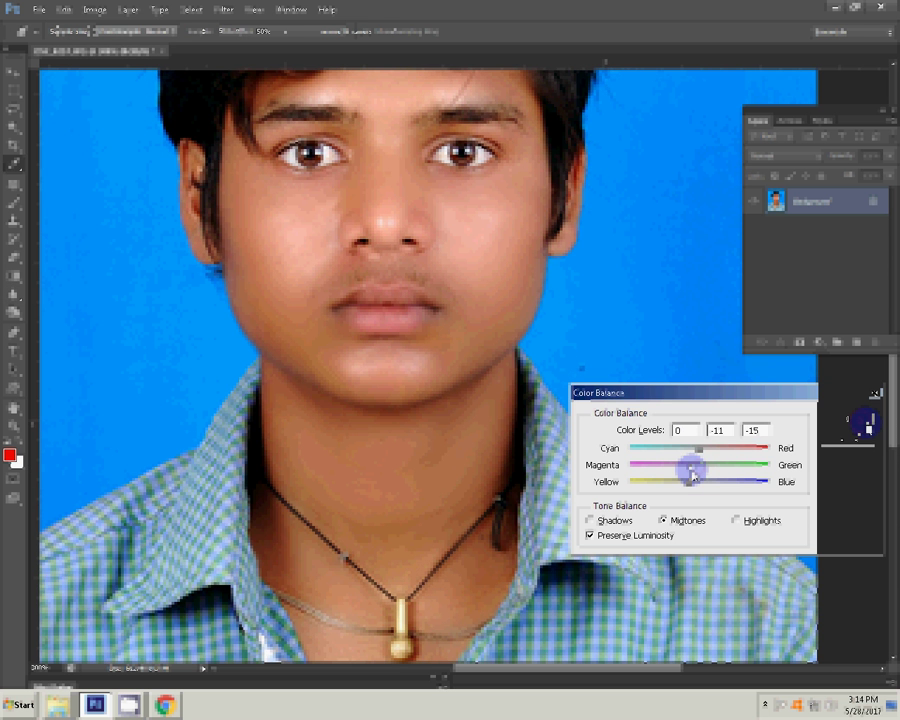
click(12, 428)
right_click(270, 416)
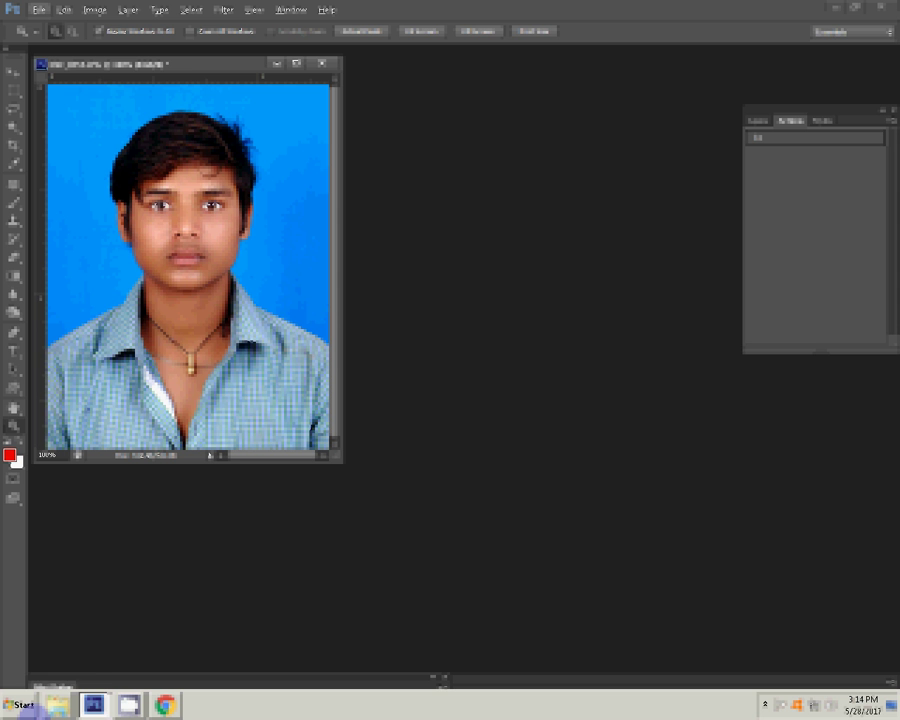
- Dismiss the folder popup and create a new document from a preset size
click(30, 705)
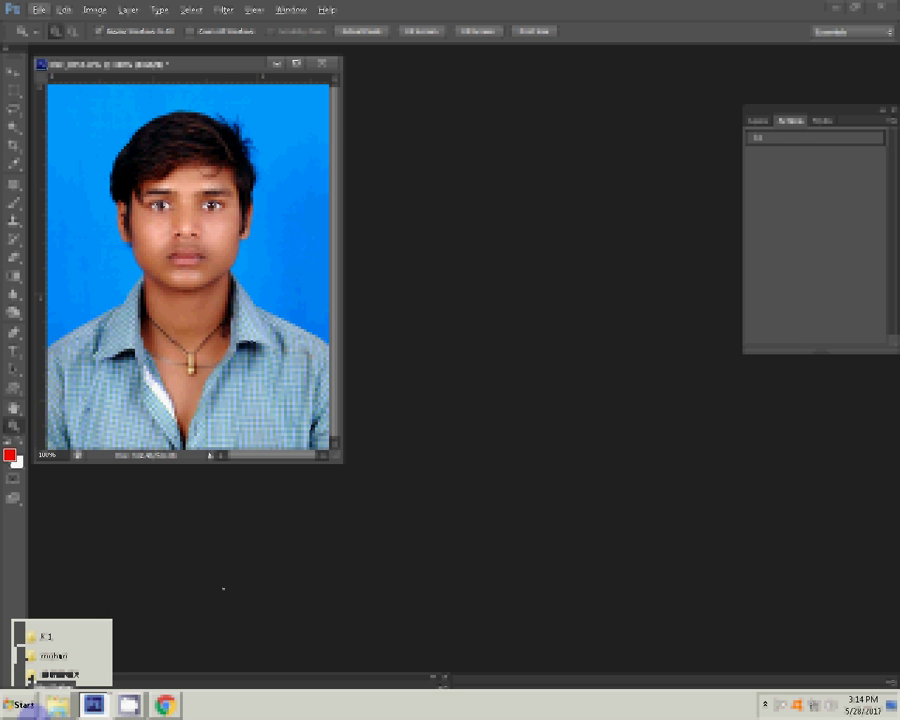
click(338, 582)
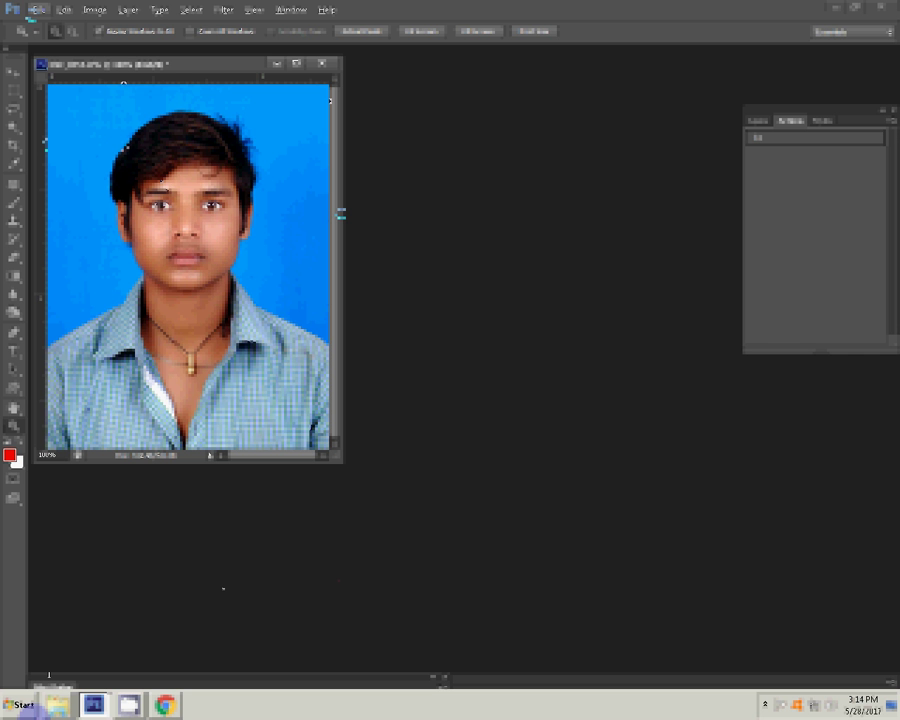
key(ctrl+n)
click(402, 140)
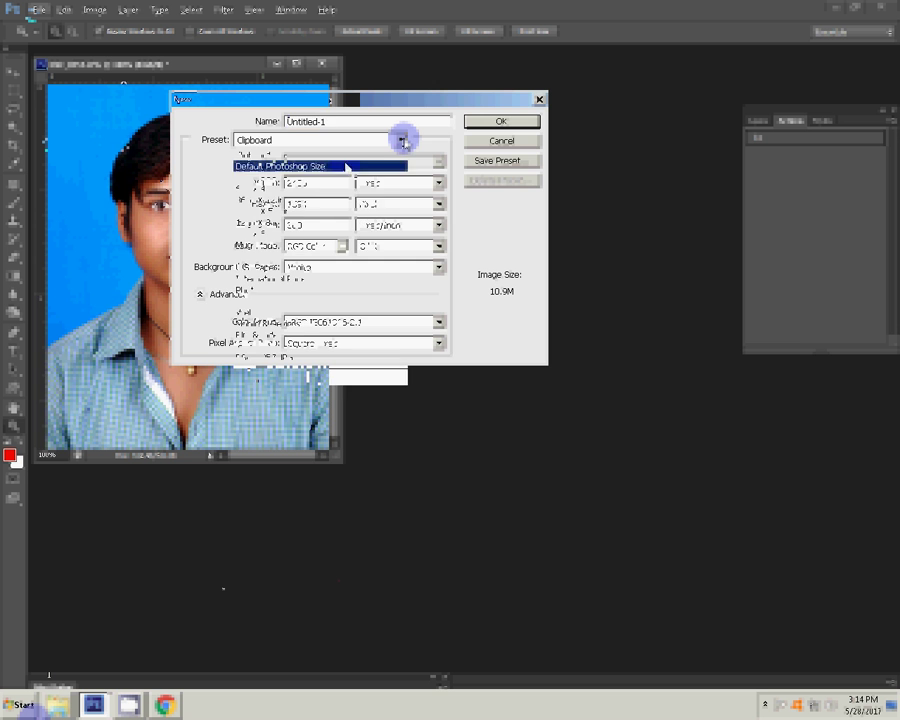
click(258, 192)
click(501, 121)
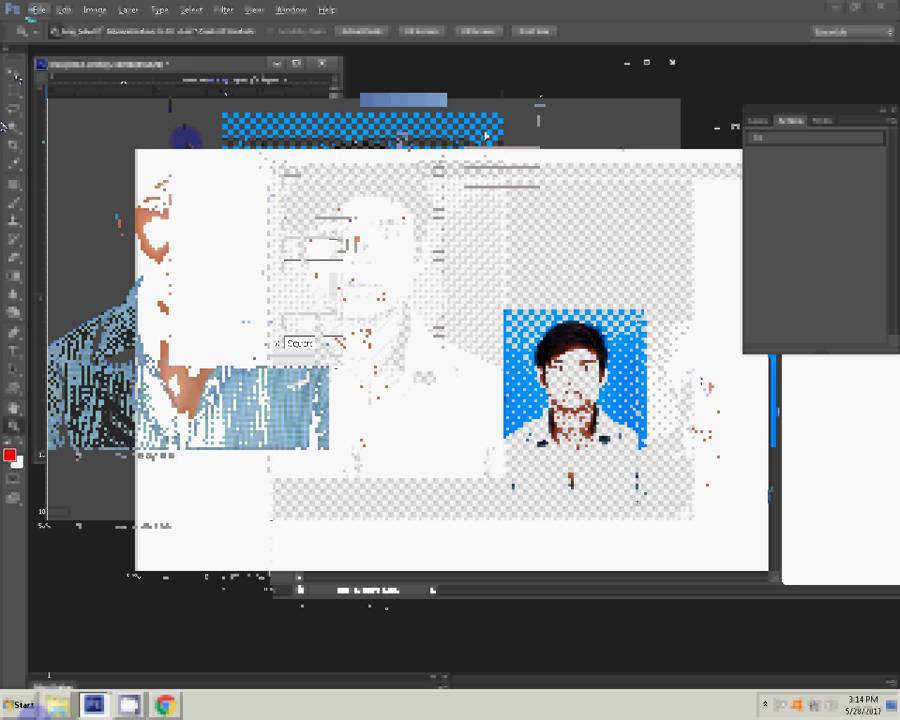
- Move the portrait's document window slightly to the left
drag(486, 135, 468, 133)
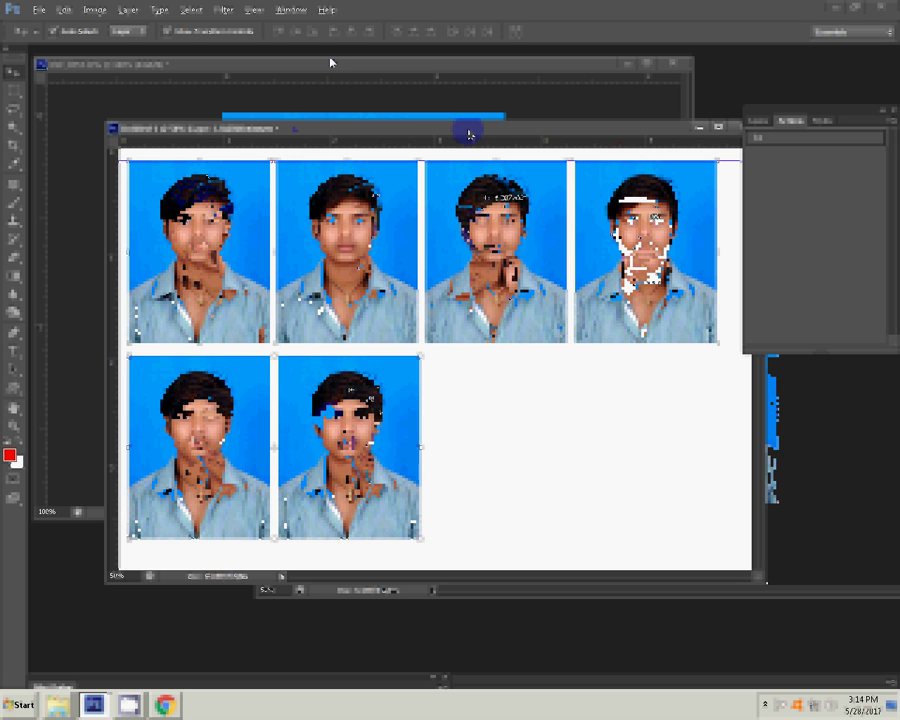
- Resample the portrait in Image Size to a resolution of 180 pixels/inch
click(92, 10)
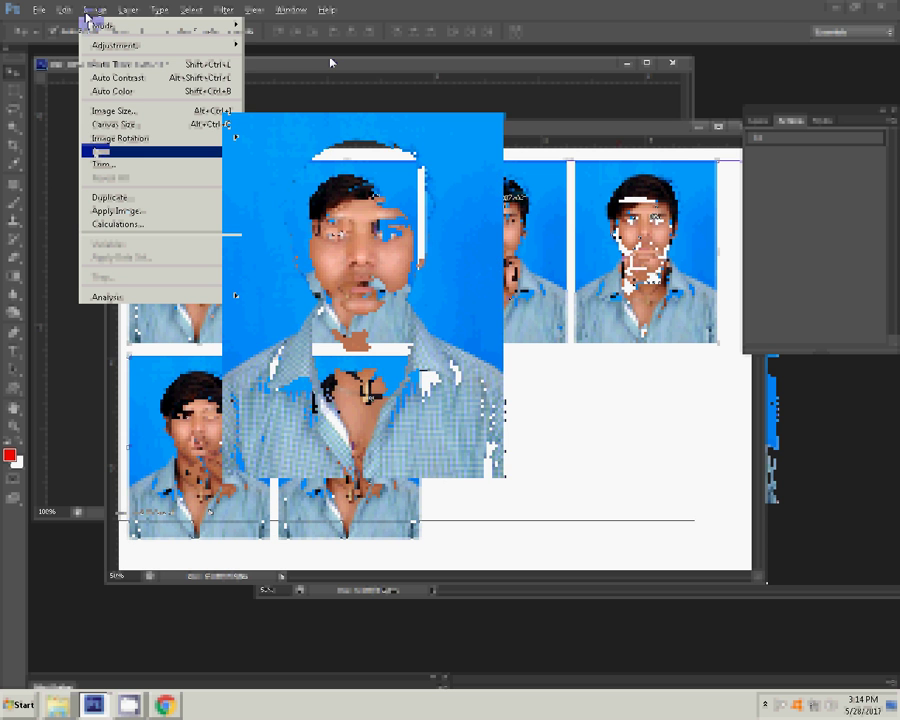
click(113, 110)
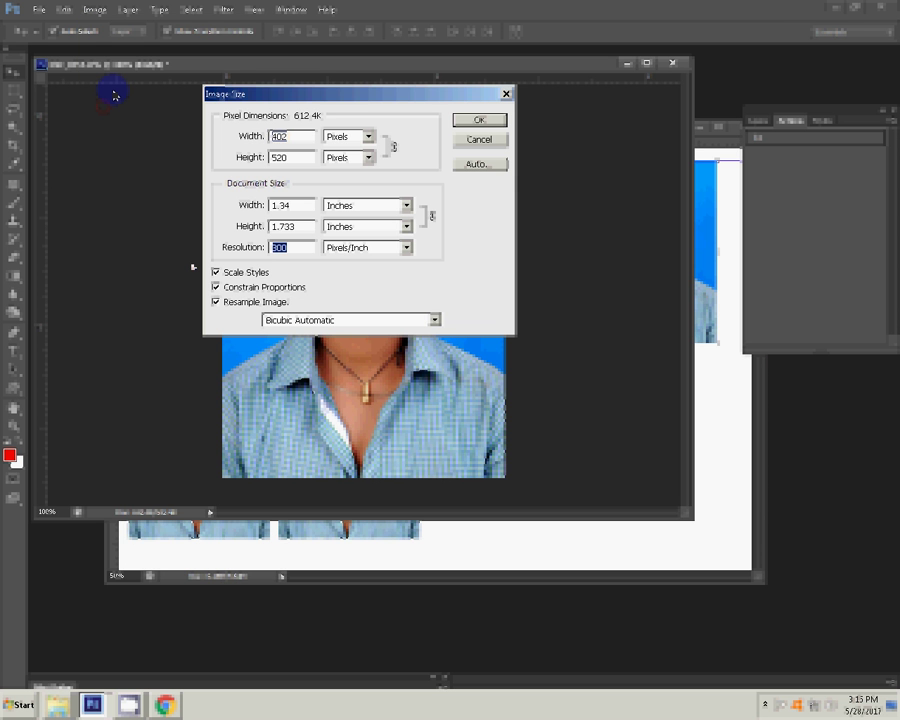
text(180)
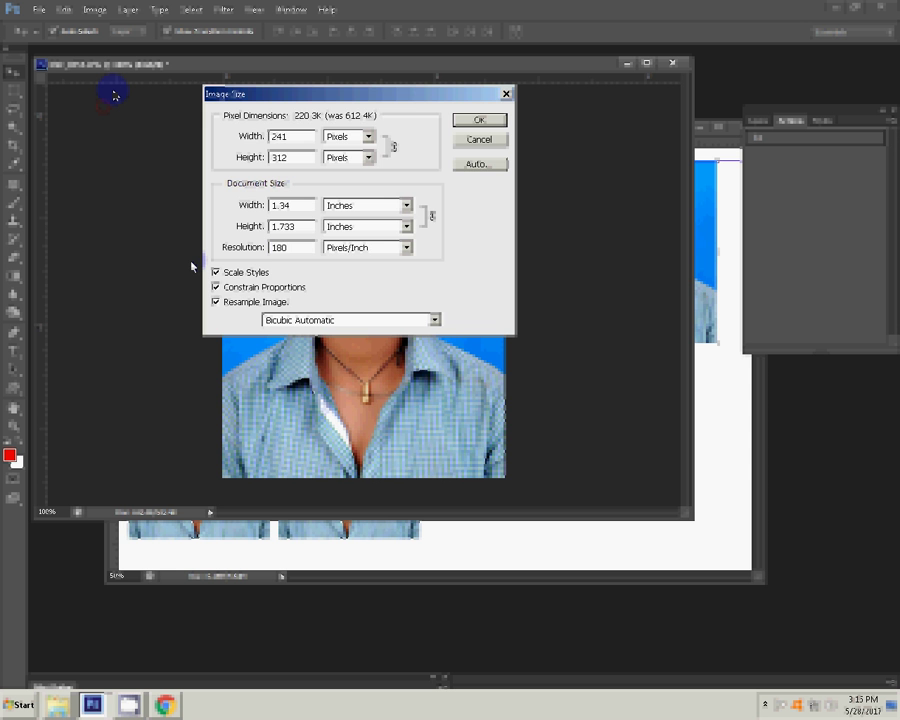
click(479, 120)
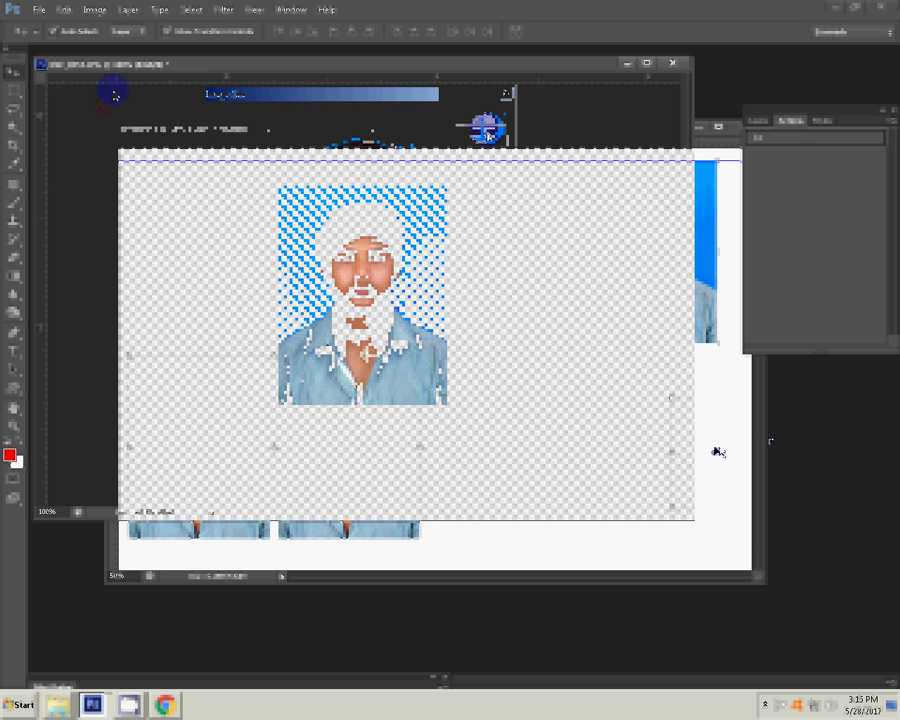
- Rotate the small pasted portrait 90° clockwise with Free Transform
key(ctrl+t)
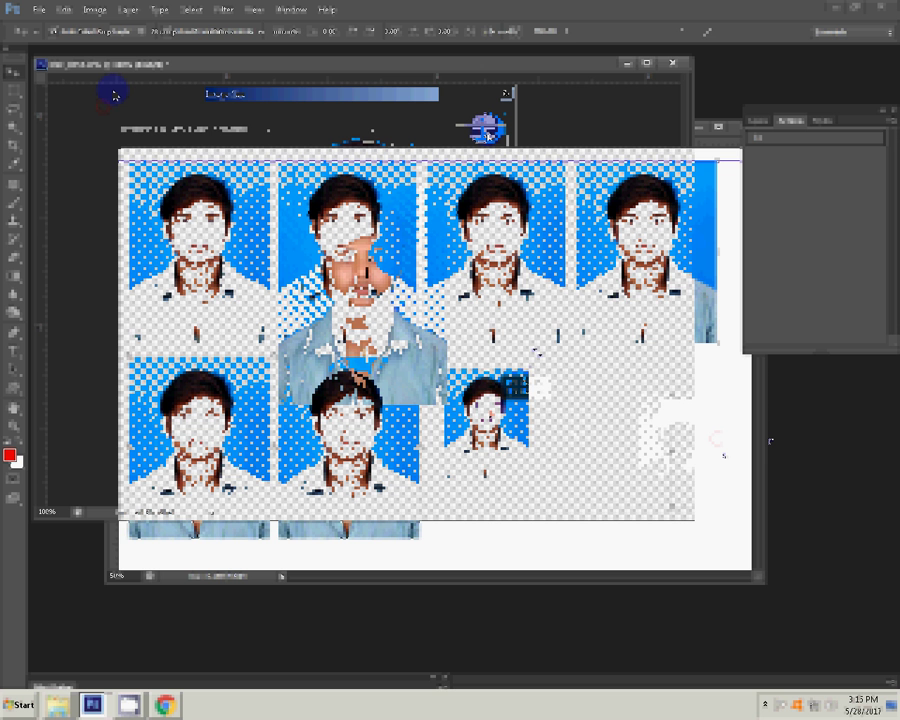
right_click(536, 366)
click(585, 505)
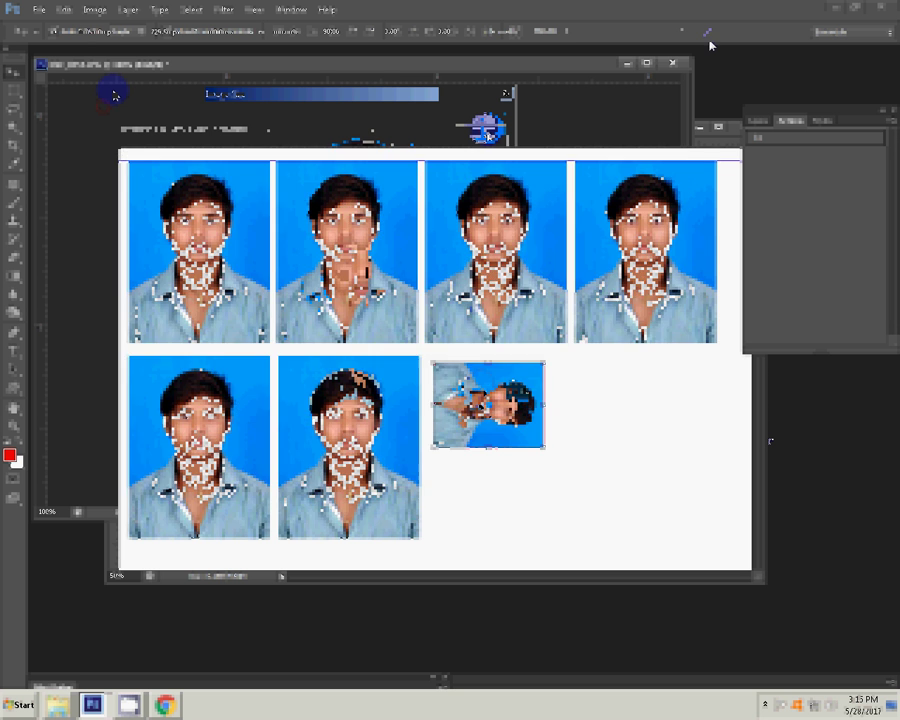
- Duplicate the small photo's layer and place the copy beside the originals
click(128, 10)
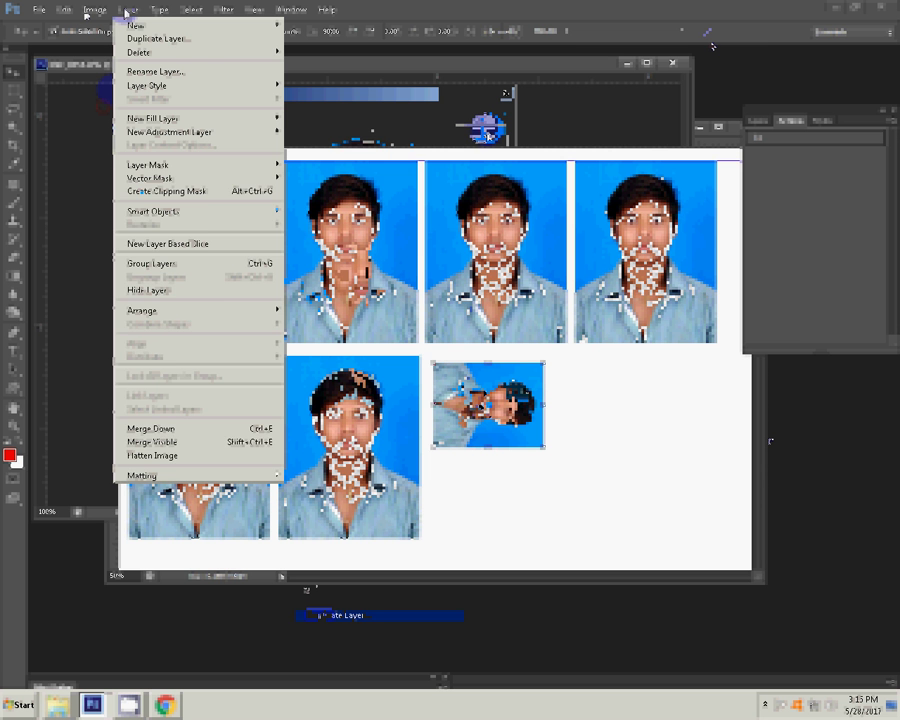
click(158, 38)
key(Return)
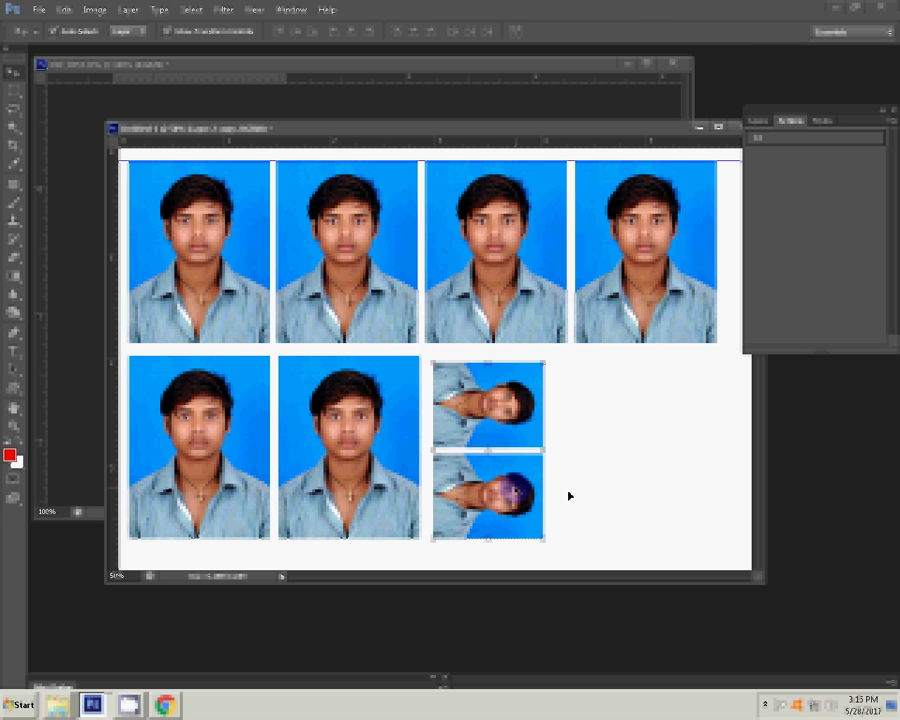
drag(491, 425, 610, 425)
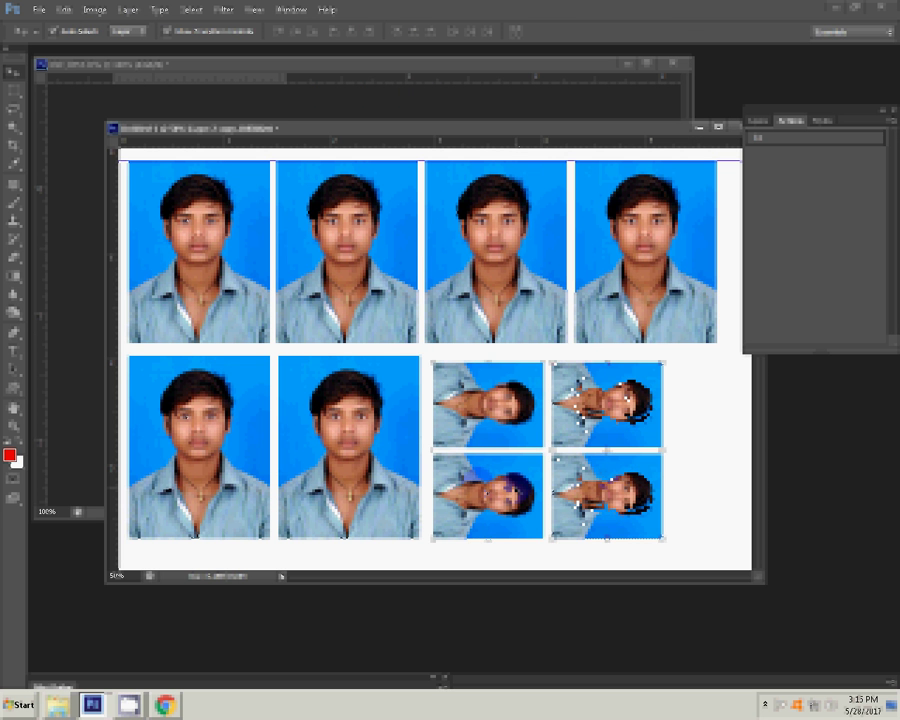
click(95, 9)
mouse_move(120, 137)
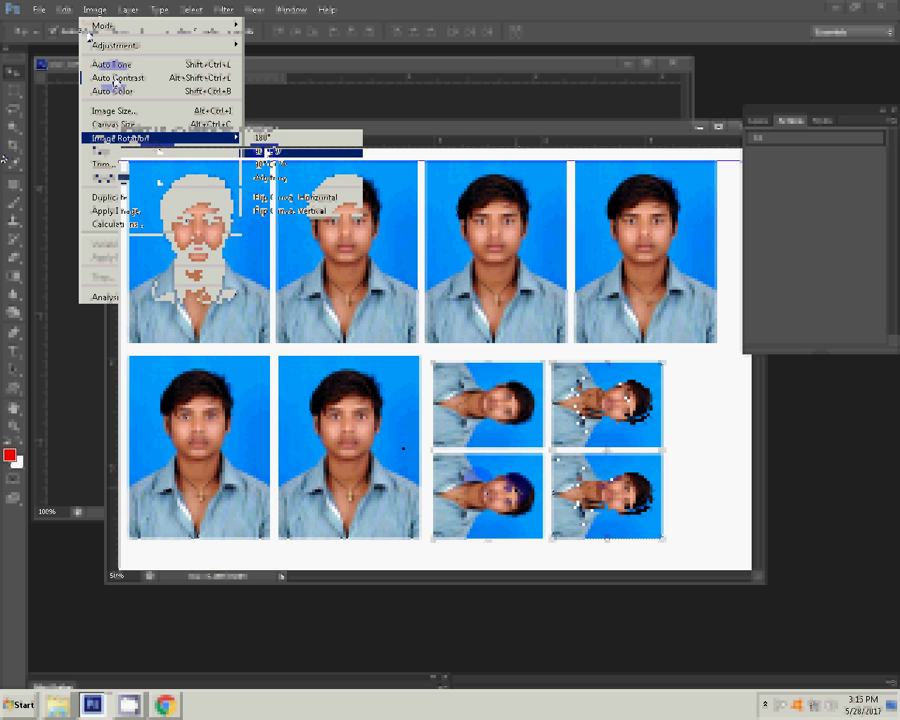
- Rotate the whole print sheet 90° clockwise into an upright layout
click(265, 151)
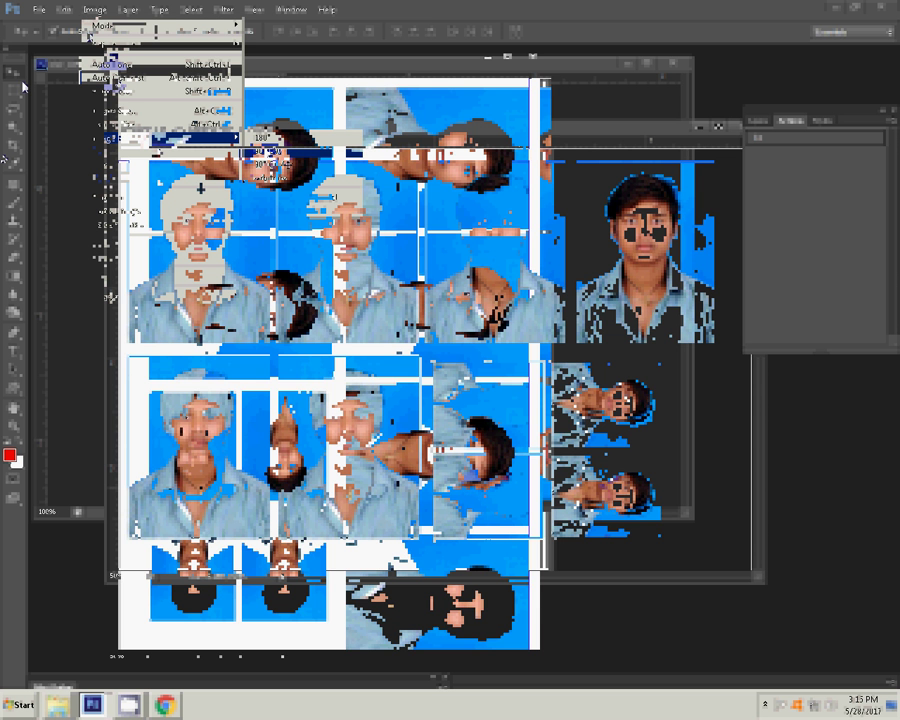
click(36, 10)
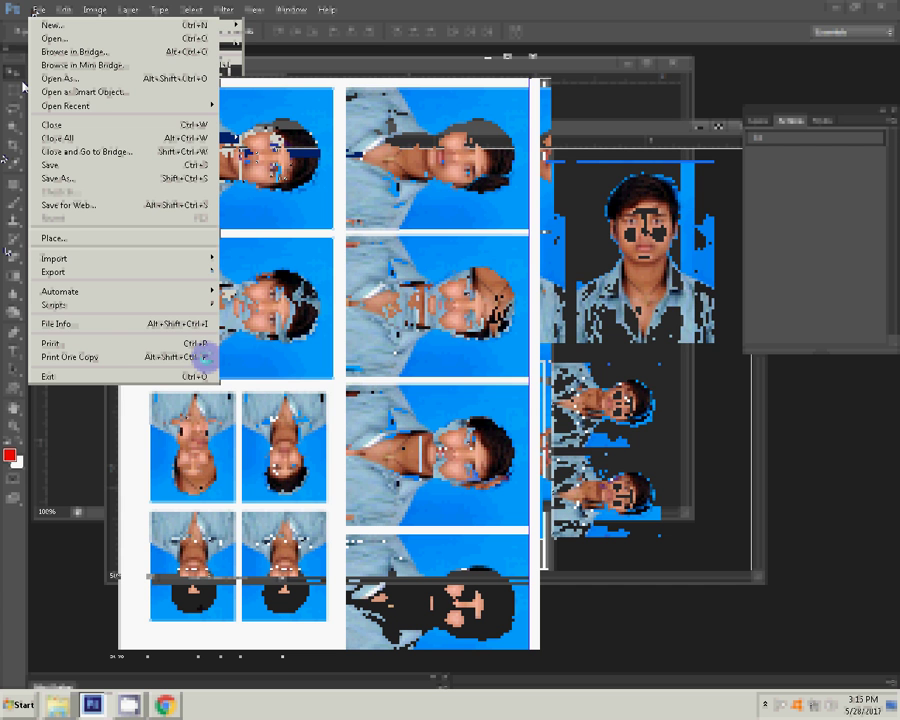
- Print one copy of the sheet on the HiTi S420, scaled to fit the media
click(80, 344)
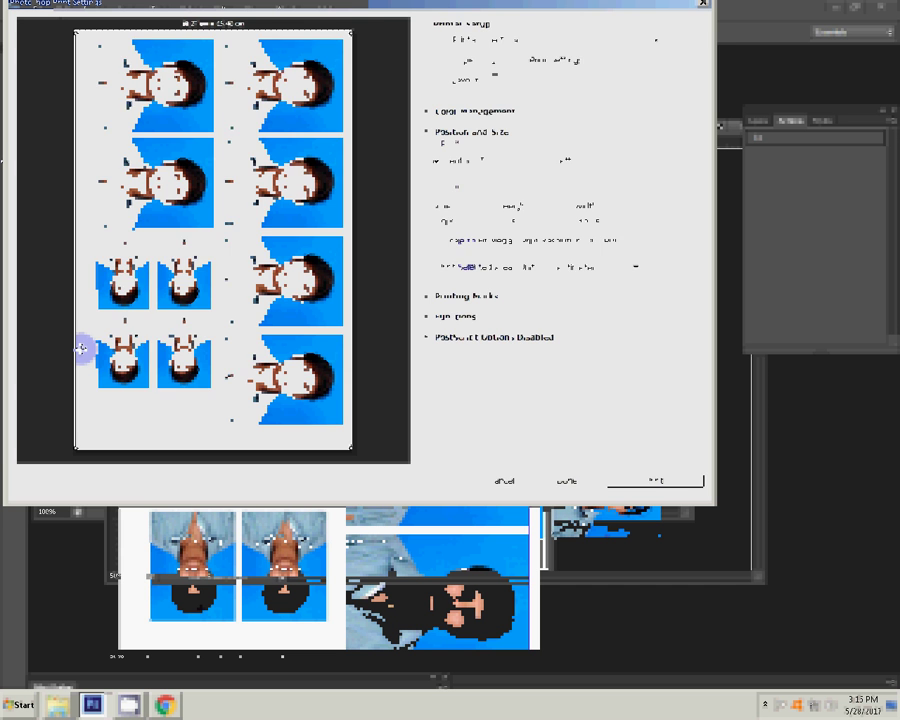
click(470, 241)
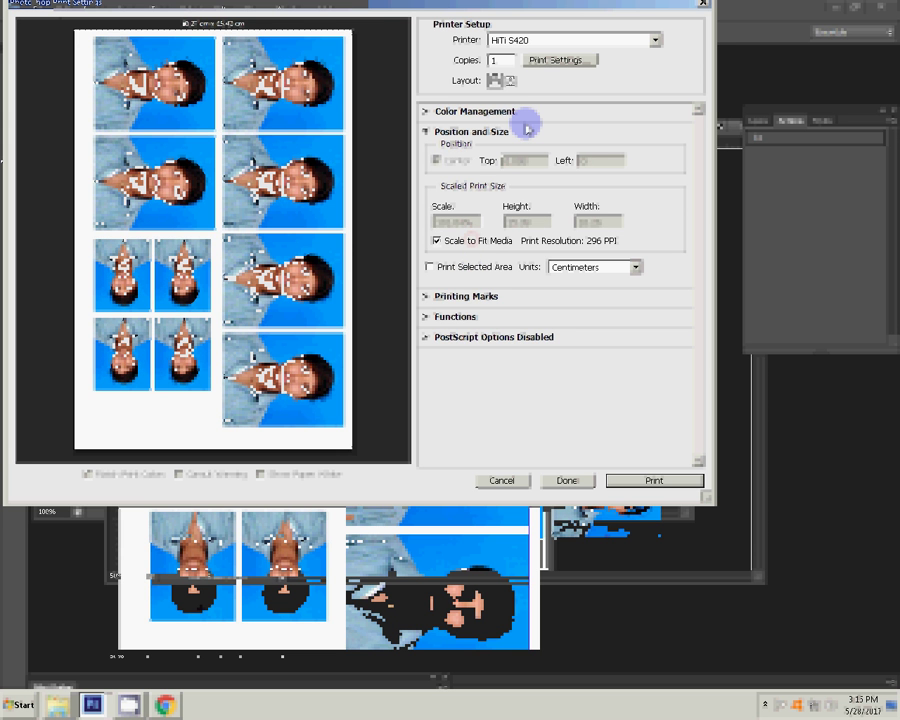
click(697, 478)
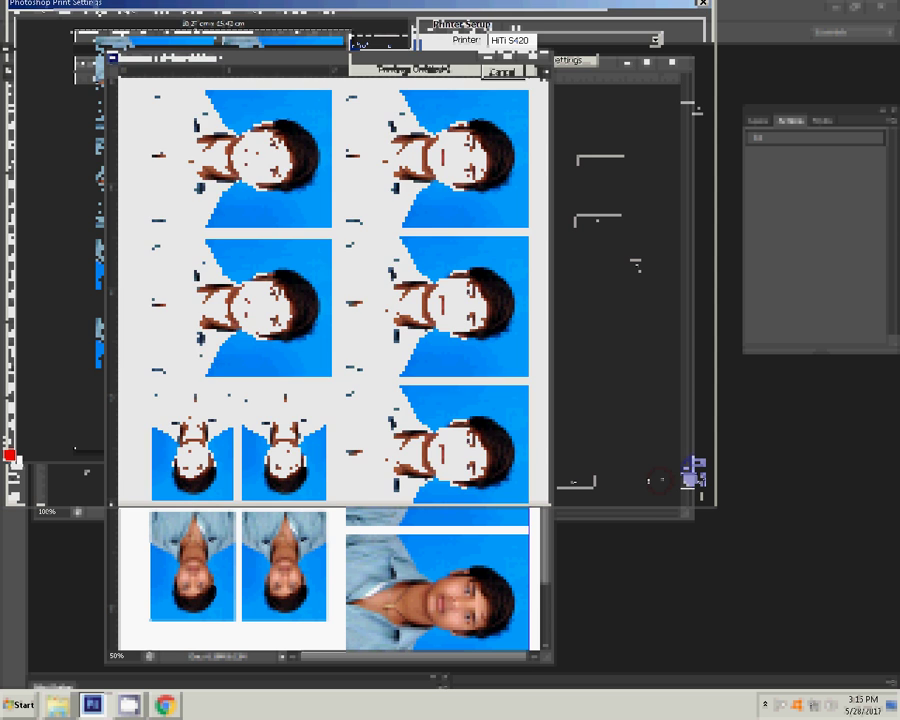